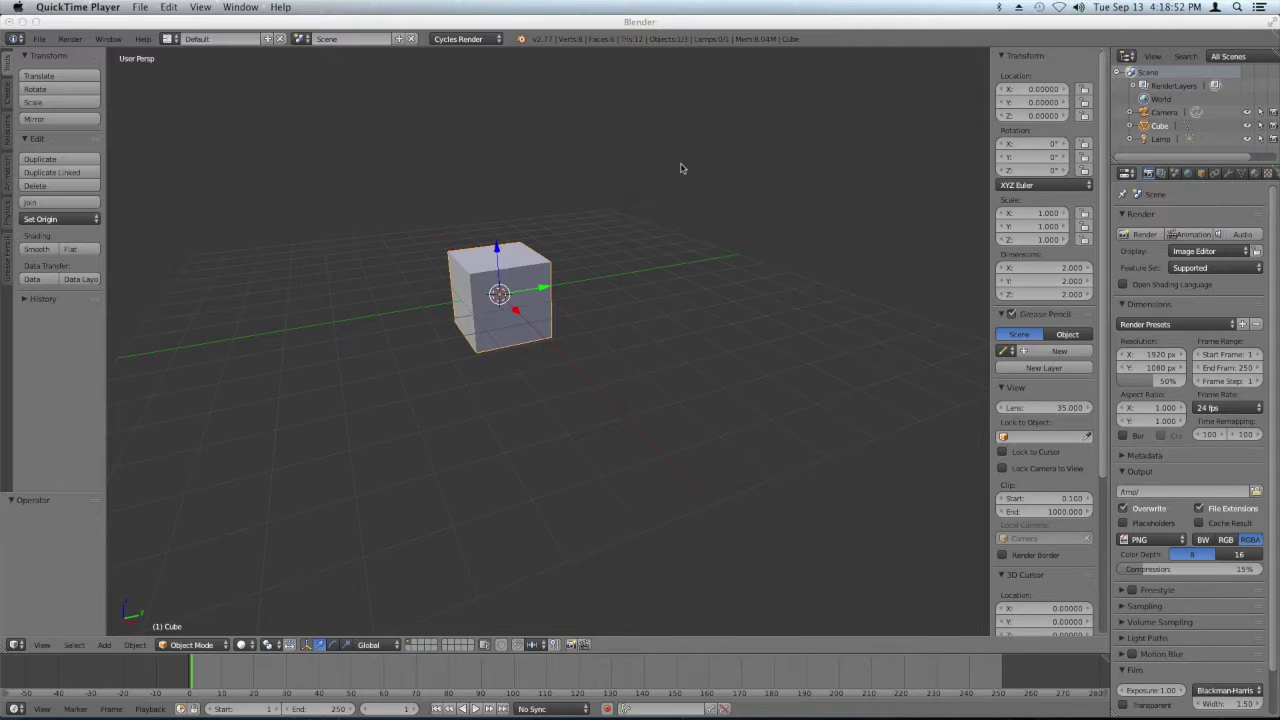
Download the ImportLDraw repository from its GitHub page via Clone or download > Download ZIP.
{"action": "key", "text": "super+Tab"}
{"action": "key", "text": "super+Tab"}
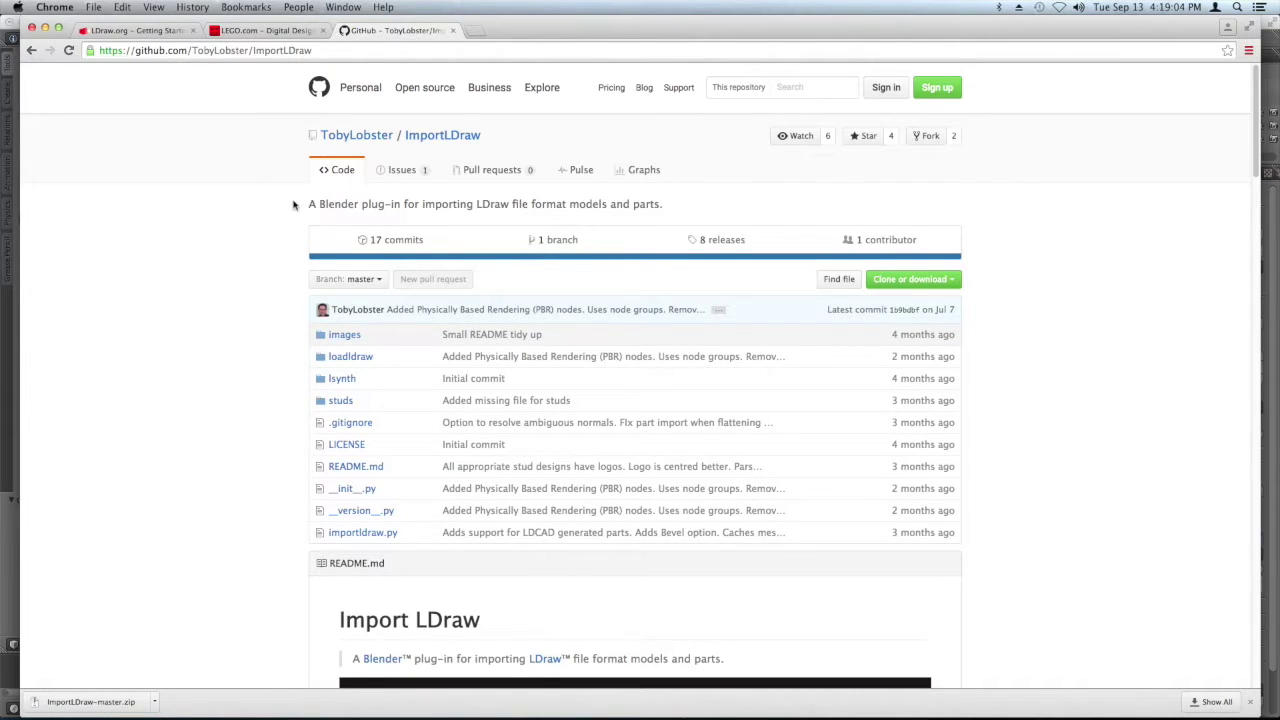
{"action": "scroll", "coordinate": [291, 207], "scroll_direction": "down", "scroll_amount": 2}
{"action": "scroll", "coordinate": [291, 208], "scroll_direction": "down", "scroll_amount": 1}
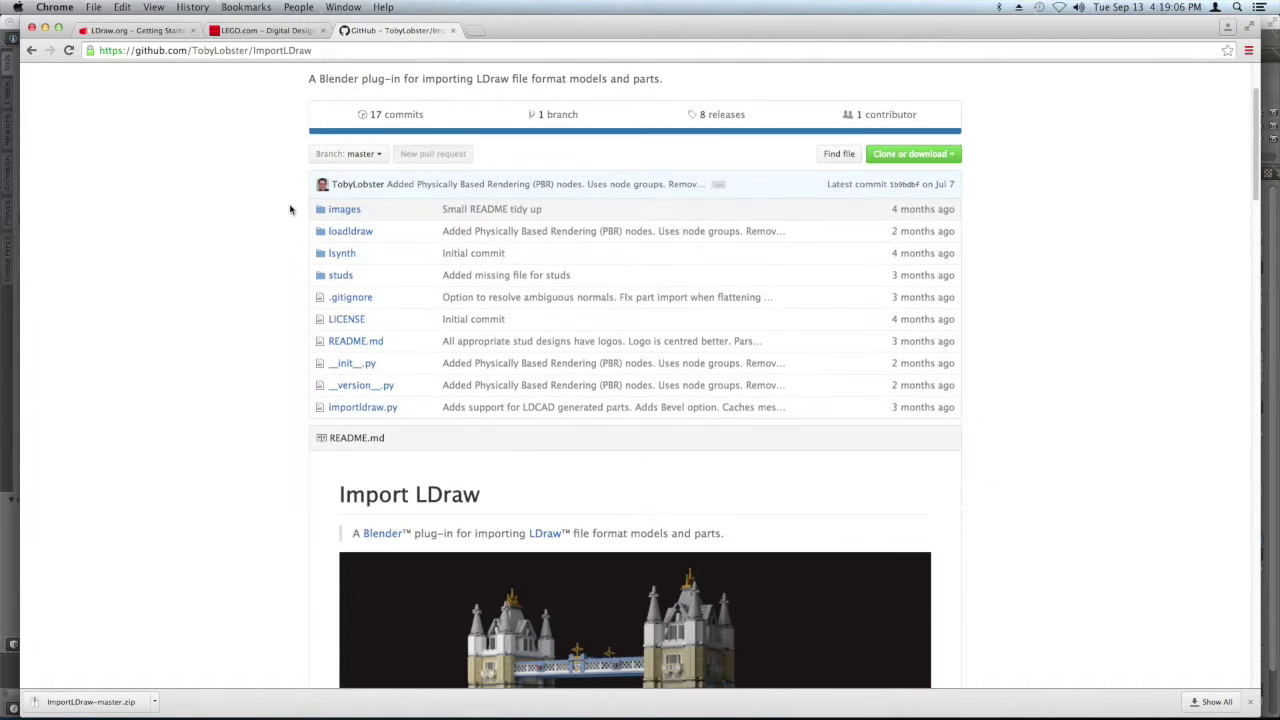
{"action": "scroll", "coordinate": [290, 210], "scroll_direction": "down", "scroll_amount": 1}
{"action": "scroll", "coordinate": [278, 204], "scroll_direction": "up", "scroll_amount": 3}
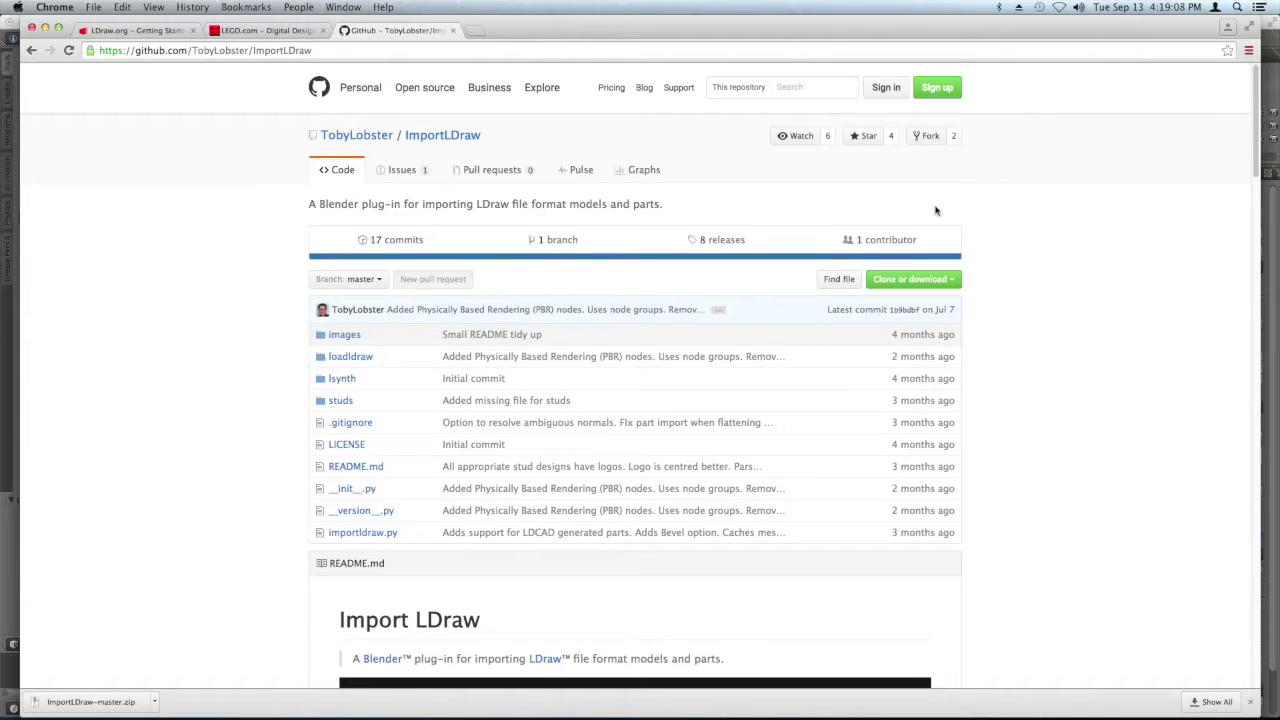
{"action": "left_click", "coordinate": [957, 281]}
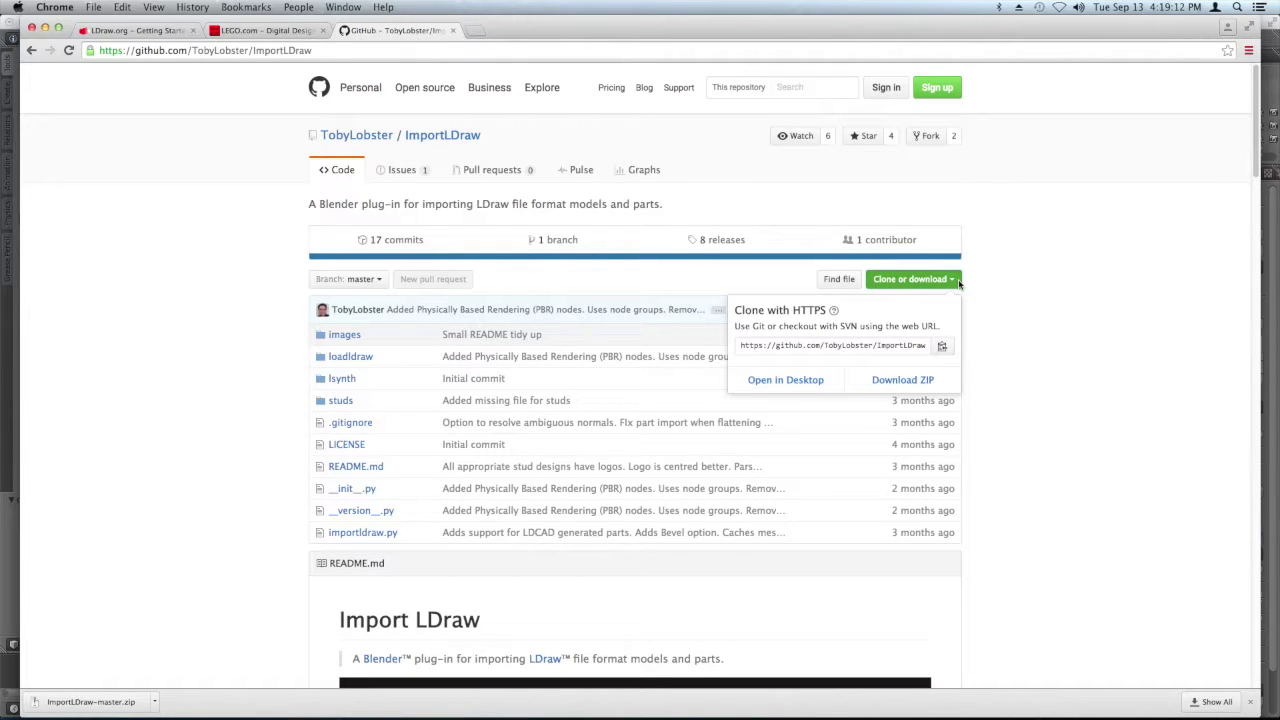
{"action": "left_click", "coordinate": [858, 390]}
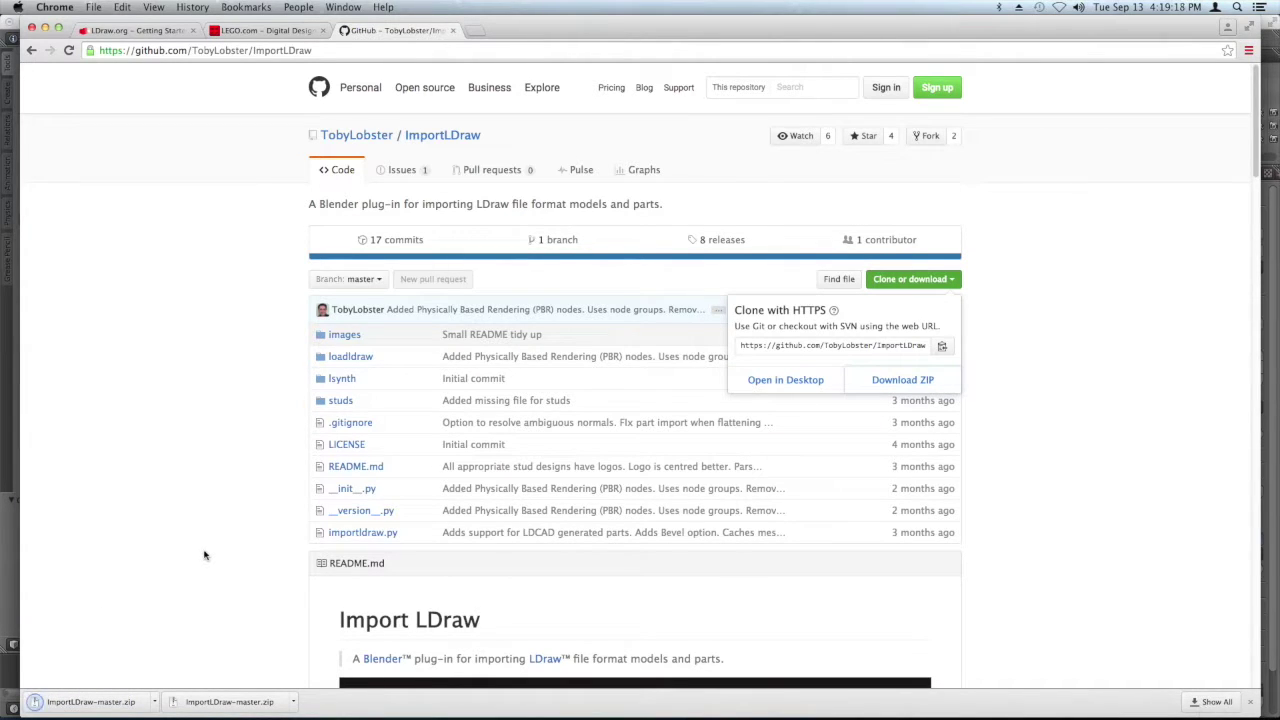
{"action": "key", "text": "super+Tab"}
{"action": "key", "text": "super+Tab"}
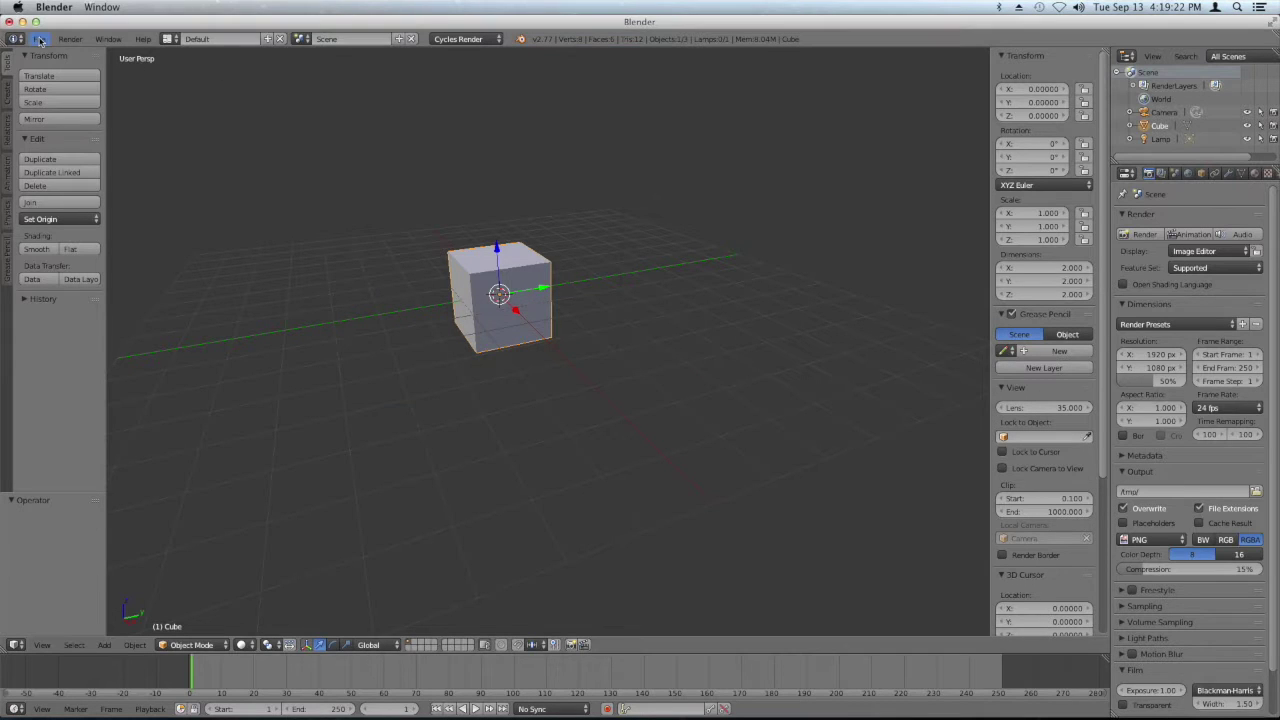
Open User Preferences on the Add-ons tab and move and enlarge the window.
{"action": "left_click", "coordinate": [42, 40]}
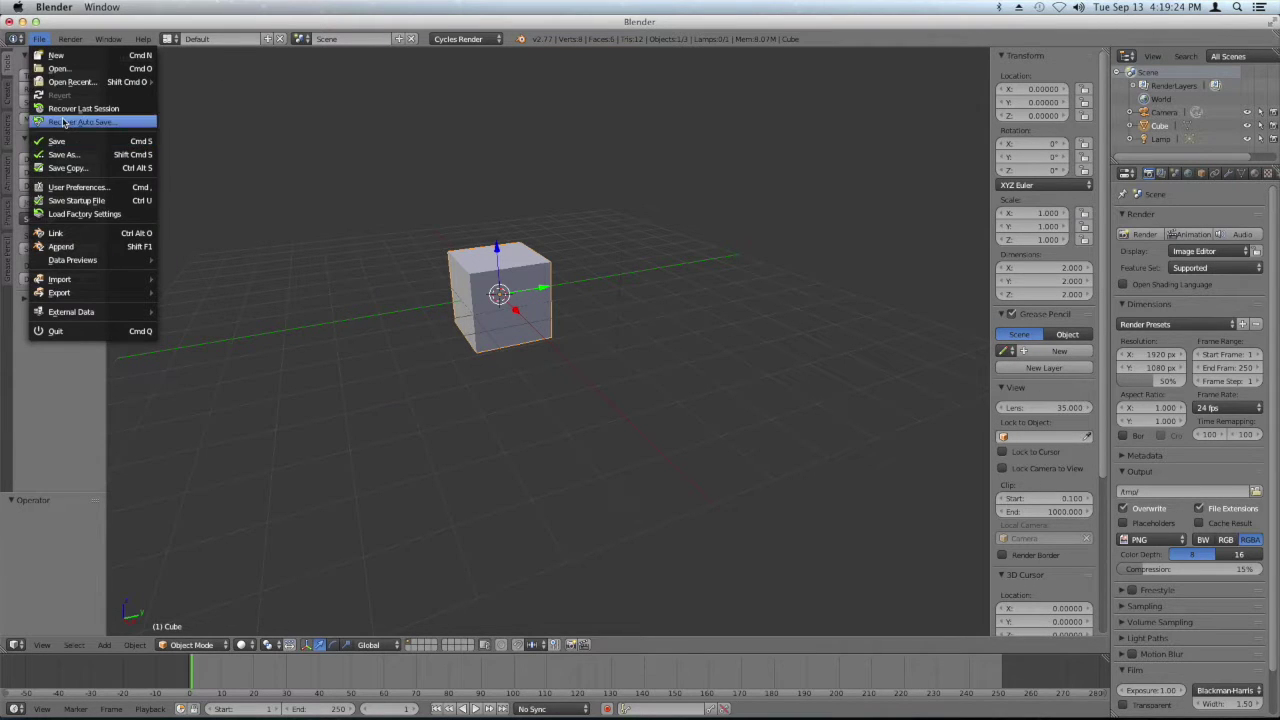
{"action": "left_click", "coordinate": [93, 190]}
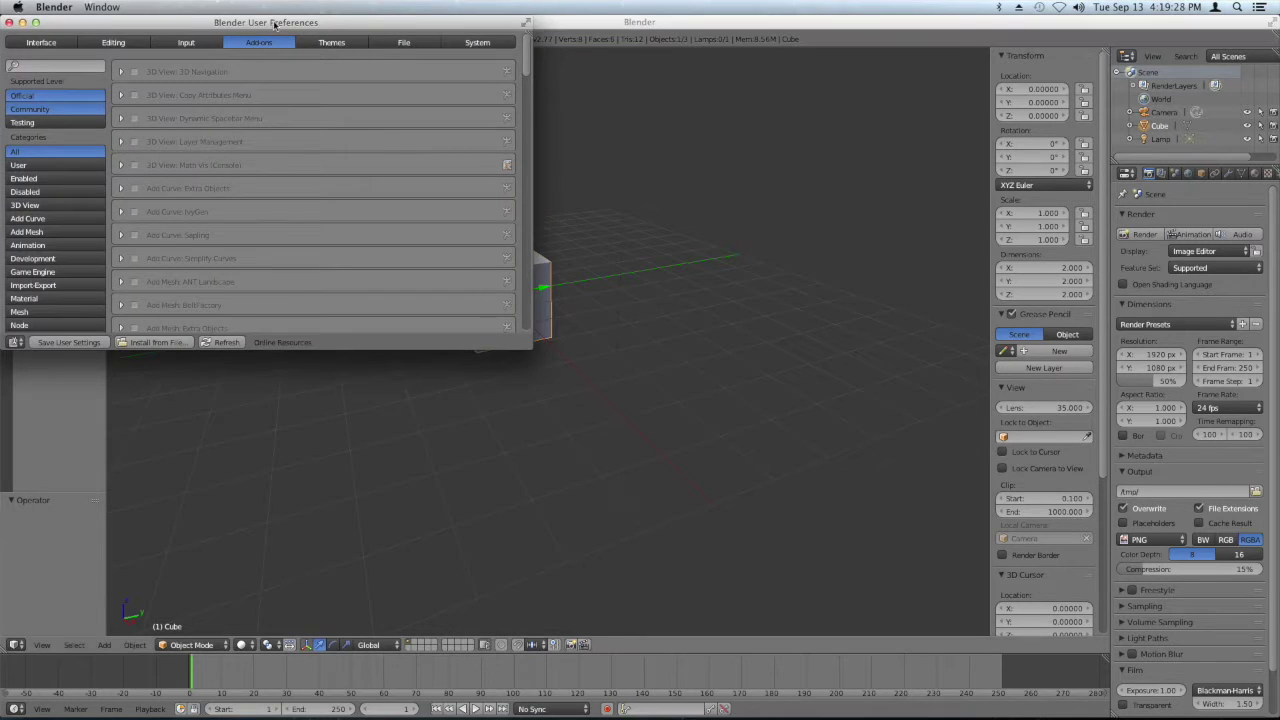
{"action": "left_click_drag", "start_coordinate": [274, 24], "coordinate": [335, 38]}
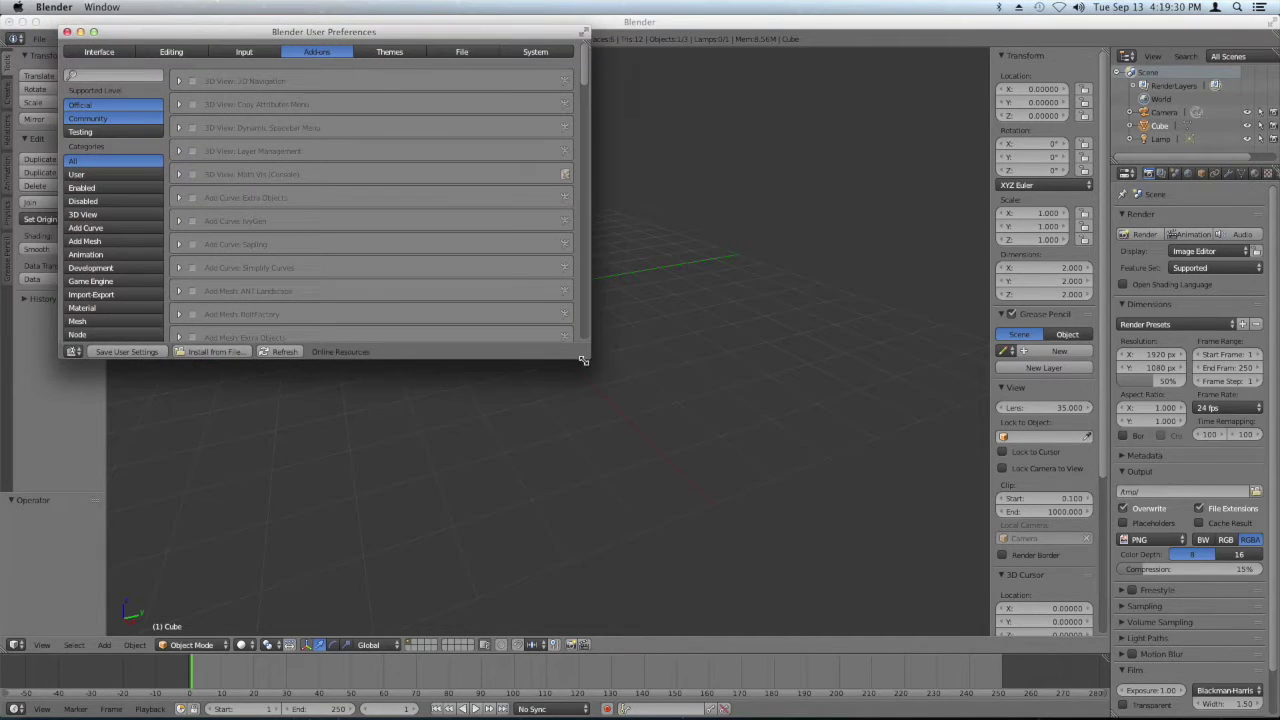
{"action": "left_click_drag", "start_coordinate": [588, 357], "coordinate": [811, 473]}
Start an add-on install with Install from File..., opening the home folder browser.
{"action": "scroll", "coordinate": [463, 231], "scroll_direction": "down", "scroll_amount": 3}
{"action": "scroll", "coordinate": [459, 232], "scroll_direction": "down", "scroll_amount": 3}
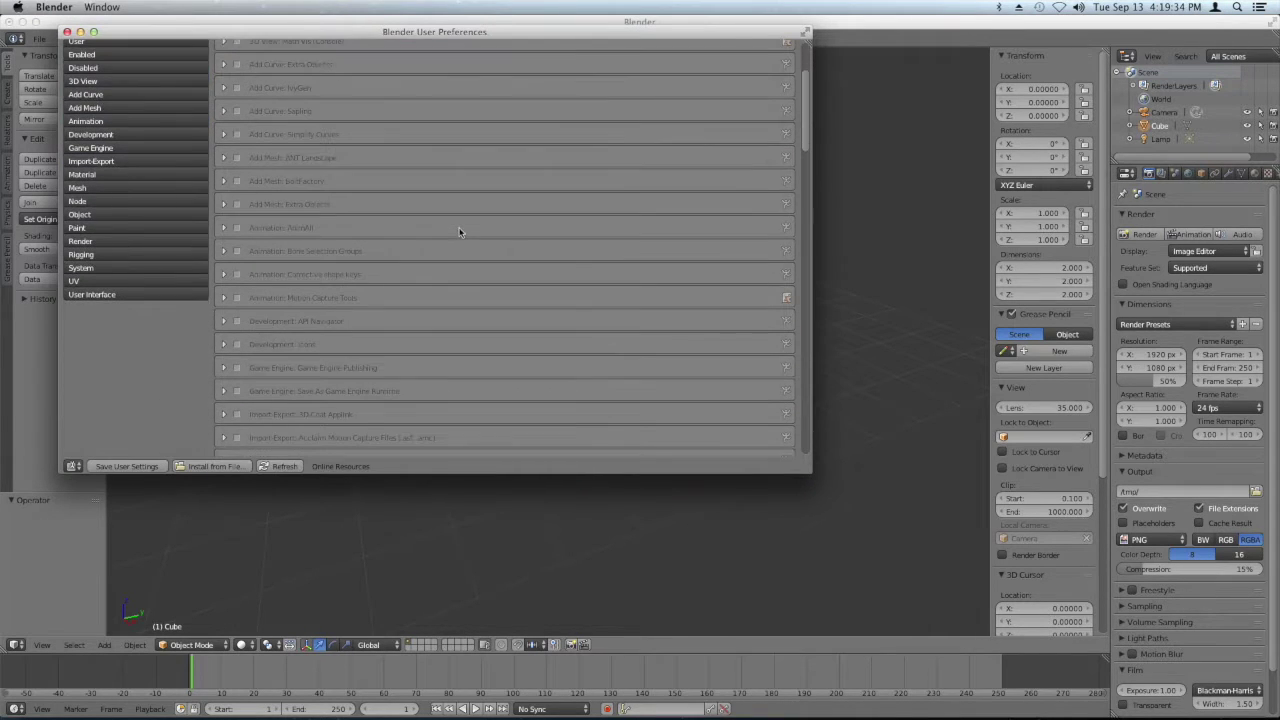
{"action": "left_click", "coordinate": [224, 467]}
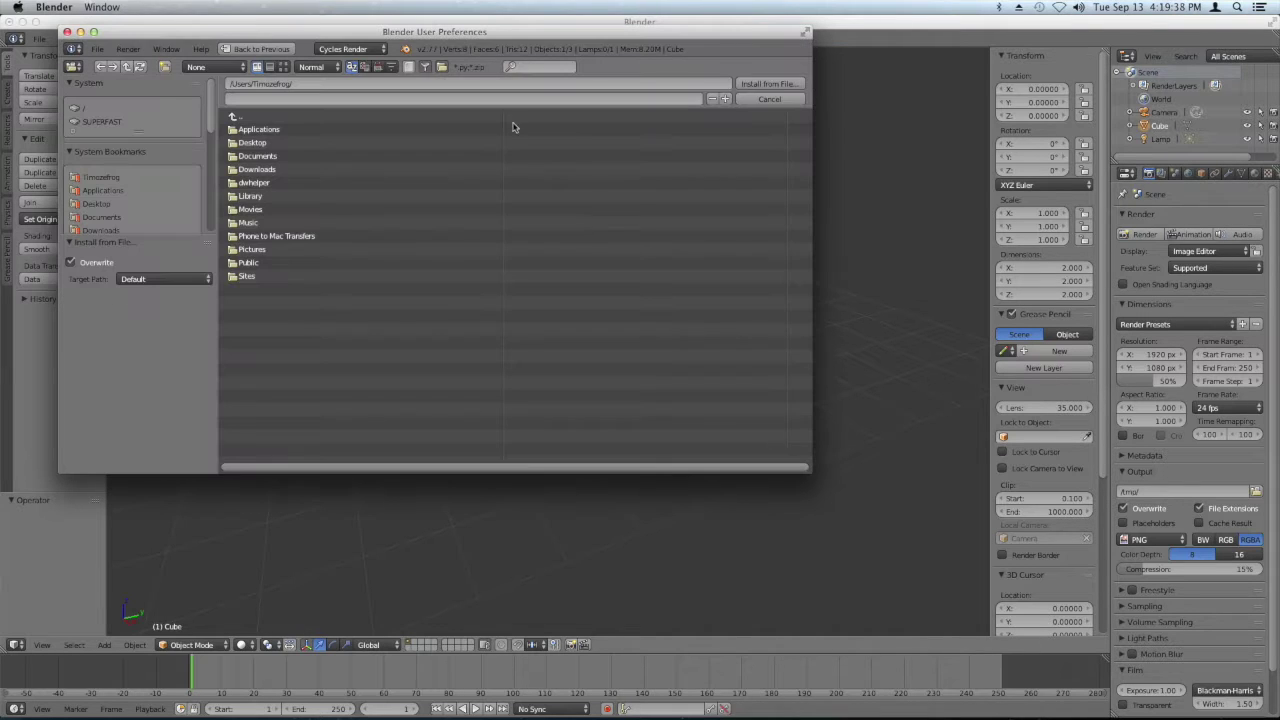
Install ImportLDraw-master.zip from Downloads, adding Import LDraw to the add-ons list.
{"action": "left_click", "coordinate": [272, 170]}
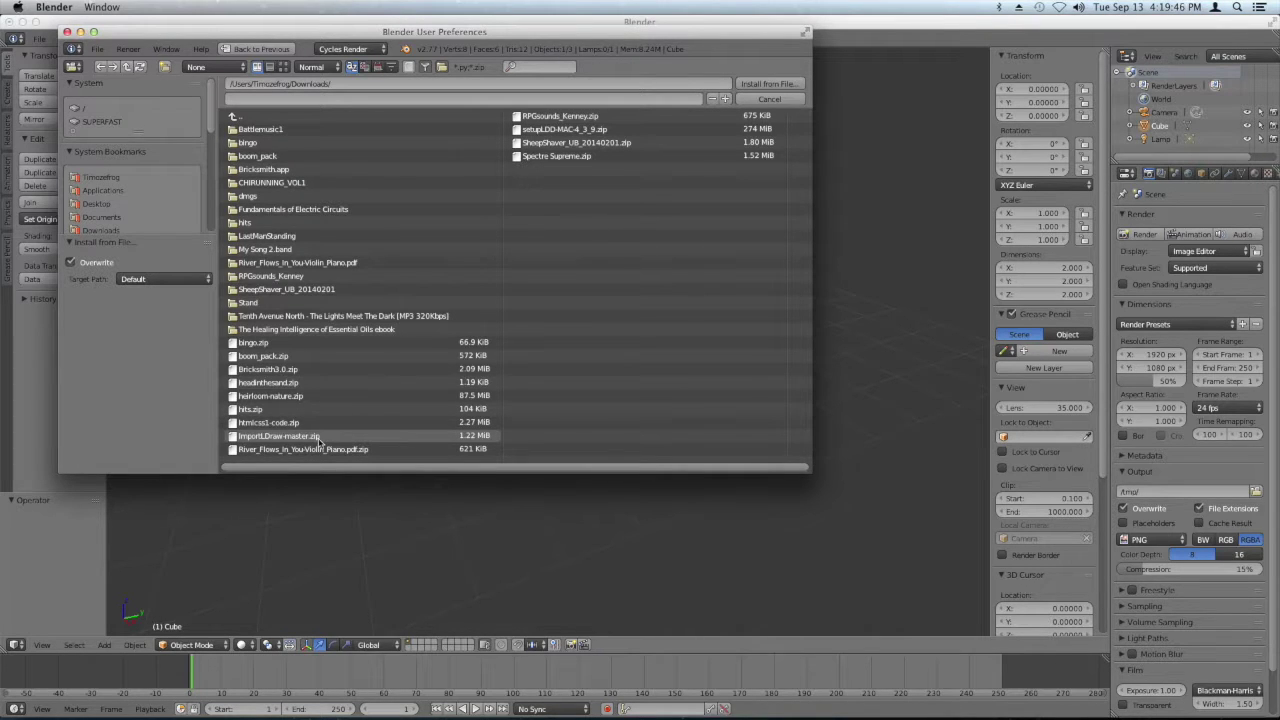
{"action": "left_click", "coordinate": [318, 440]}
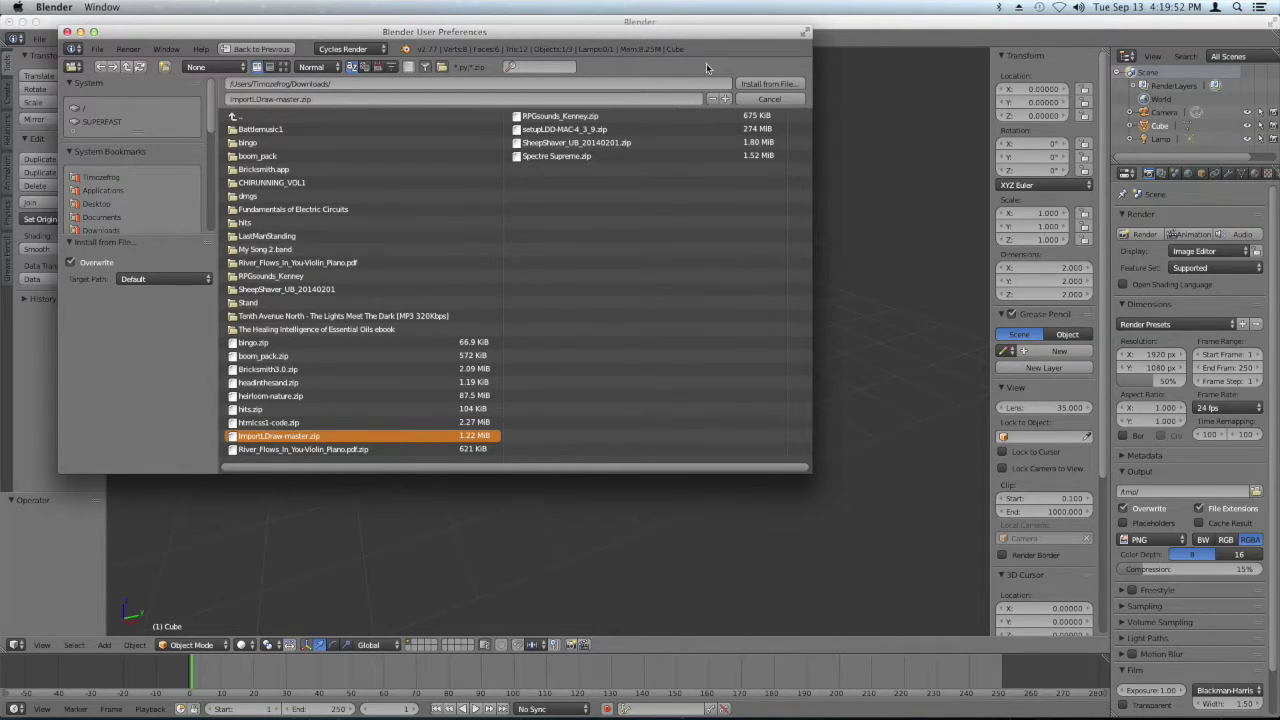
{"action": "left_click", "coordinate": [750, 88]}
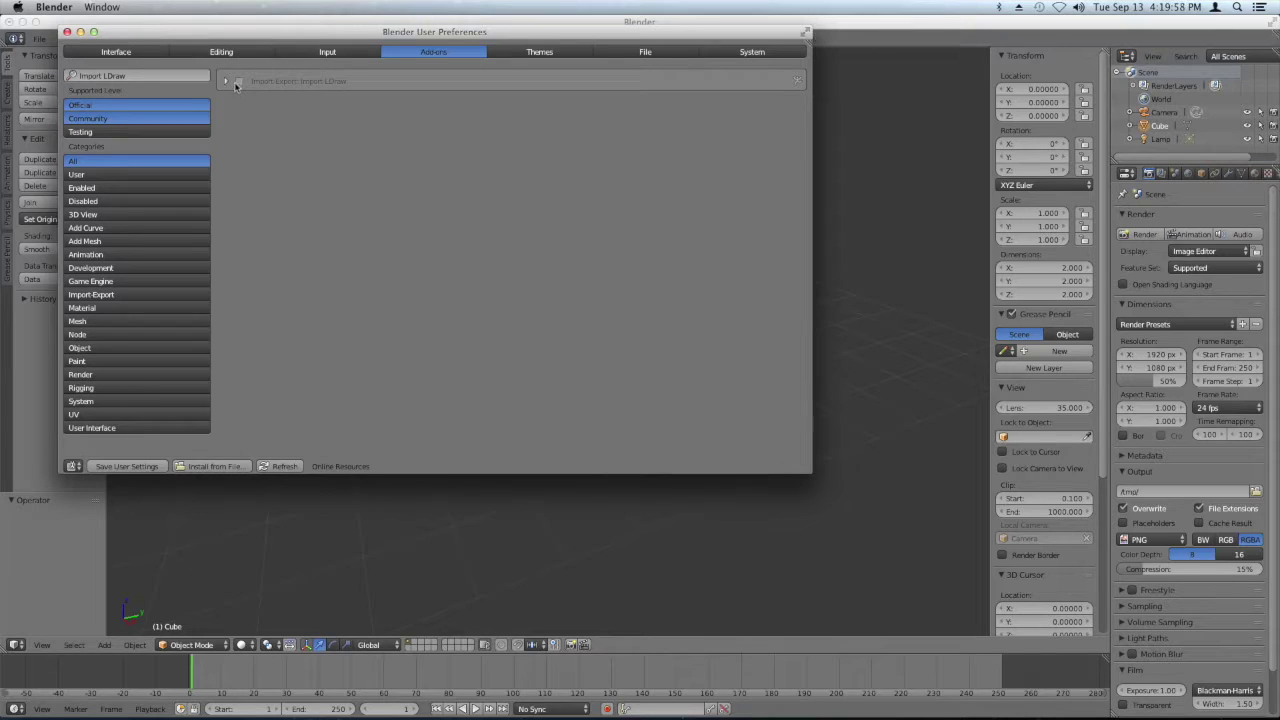
Tick Import-Export: Import LDraw, save the user settings, and close User Preferences.
{"action": "left_click", "coordinate": [237, 83]}
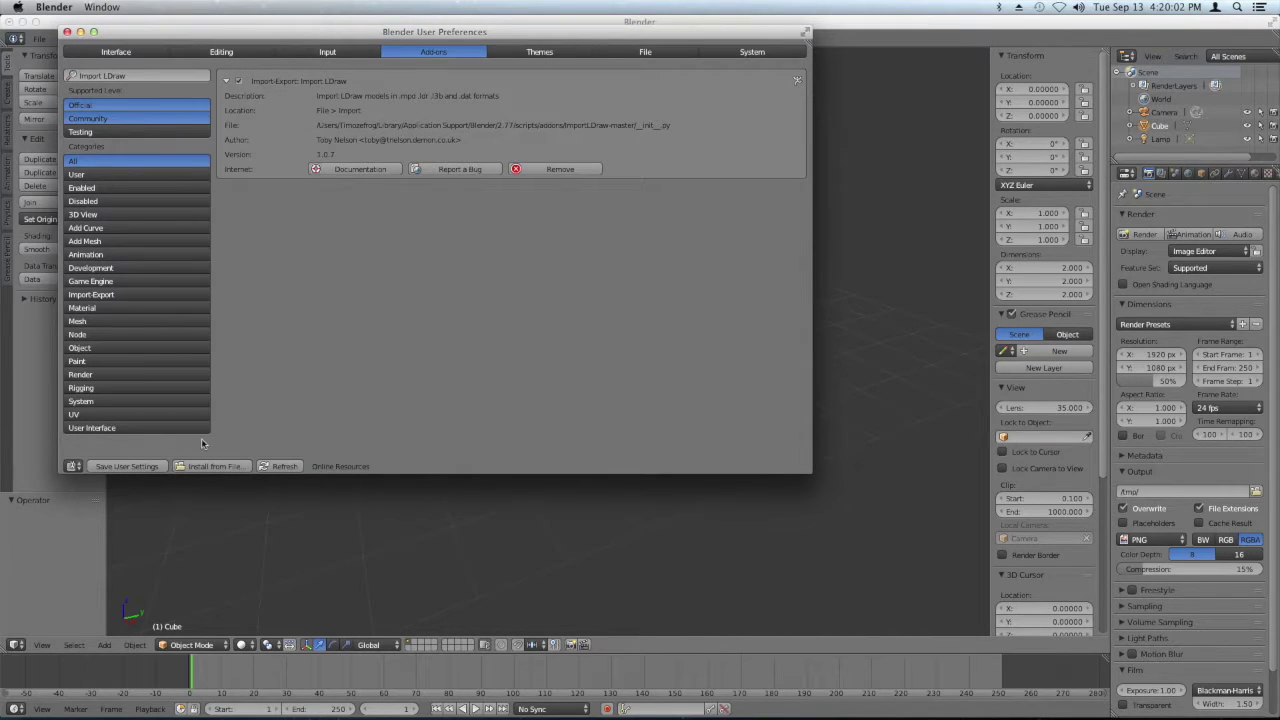
{"action": "left_click", "coordinate": [149, 470]}
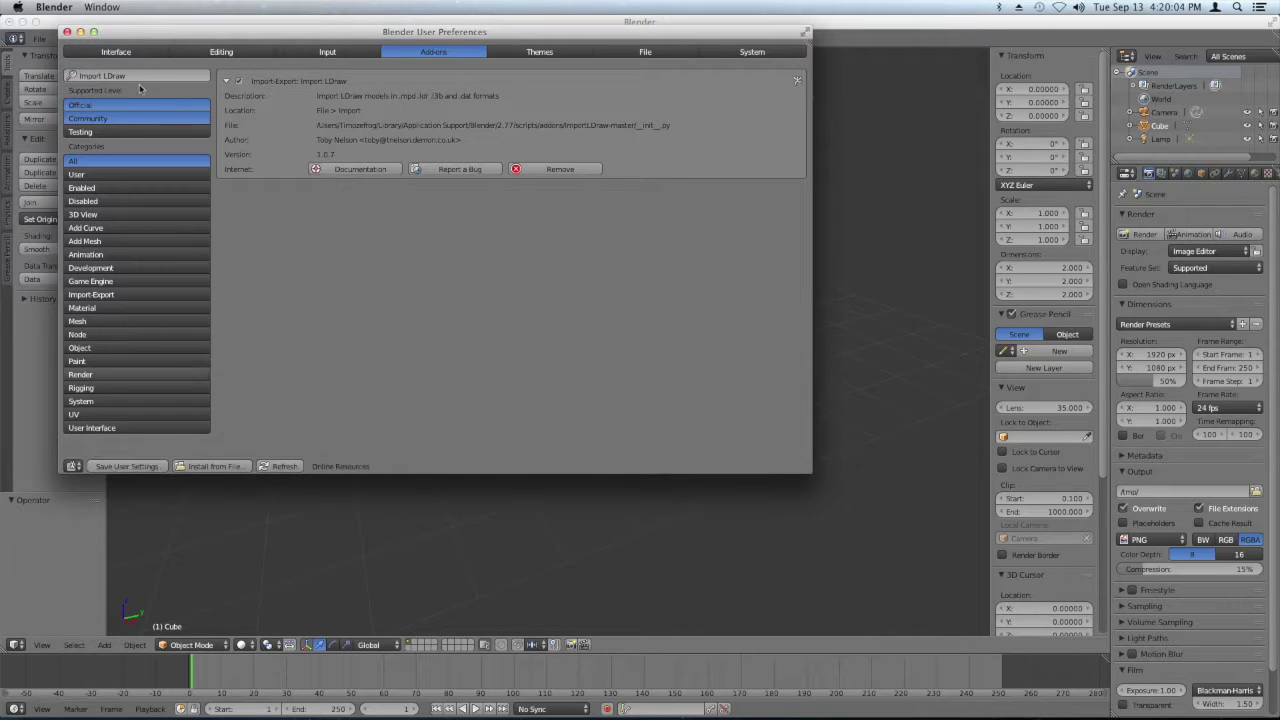
{"action": "left_click", "coordinate": [67, 32]}
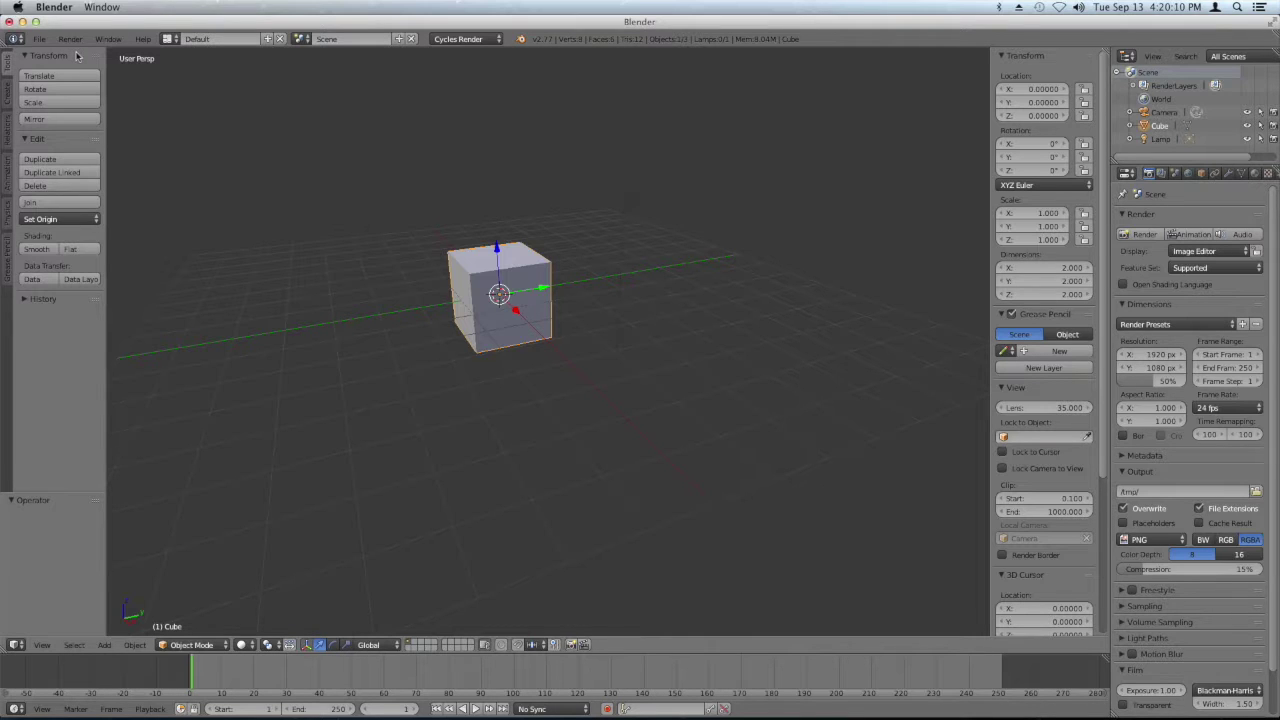
Open the File > Import > LDraw (.mpd/.ldr/.l3b/.dat) import browser.
{"action": "left_click", "coordinate": [40, 39]}
{"action": "left_click", "coordinate": [40, 39]}
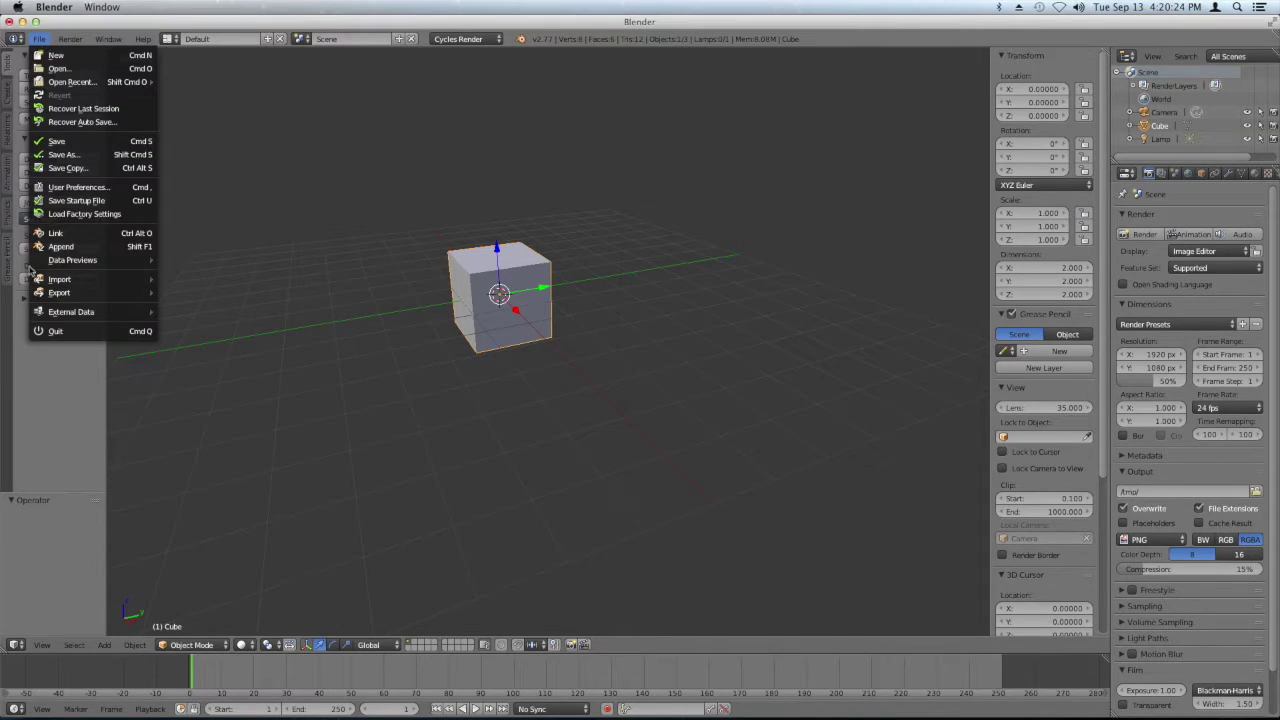
{"action": "mouse_move", "coordinate": [92, 279]}
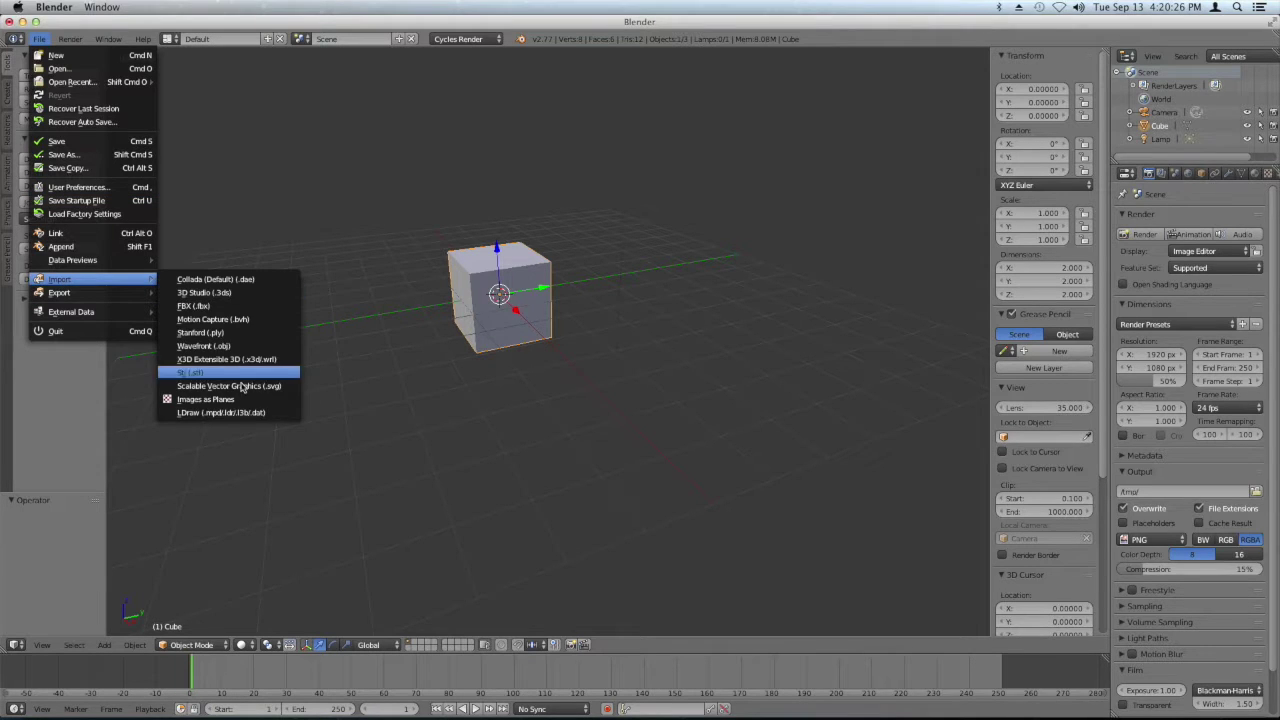
{"action": "left_click", "coordinate": [241, 411]}
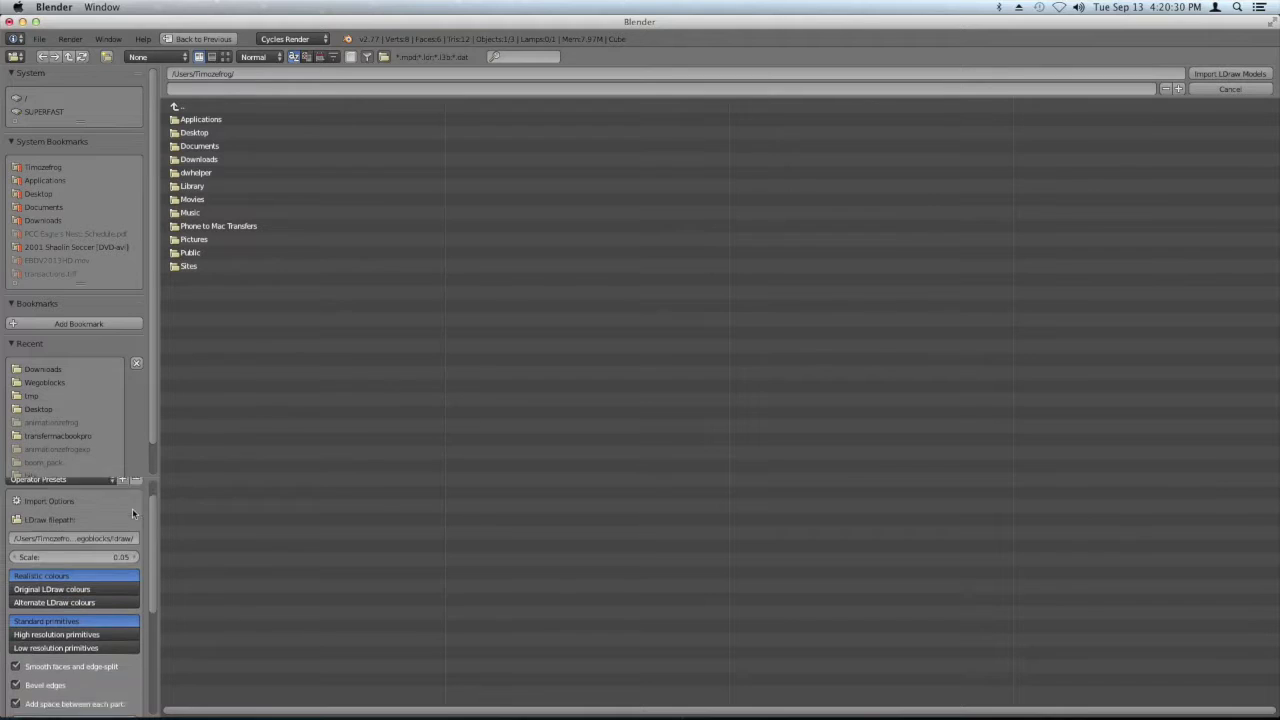
Delete the old path from the LDraw filepath field in the import options.
{"action": "scroll", "coordinate": [134, 512], "scroll_direction": "down", "scroll_amount": 2}
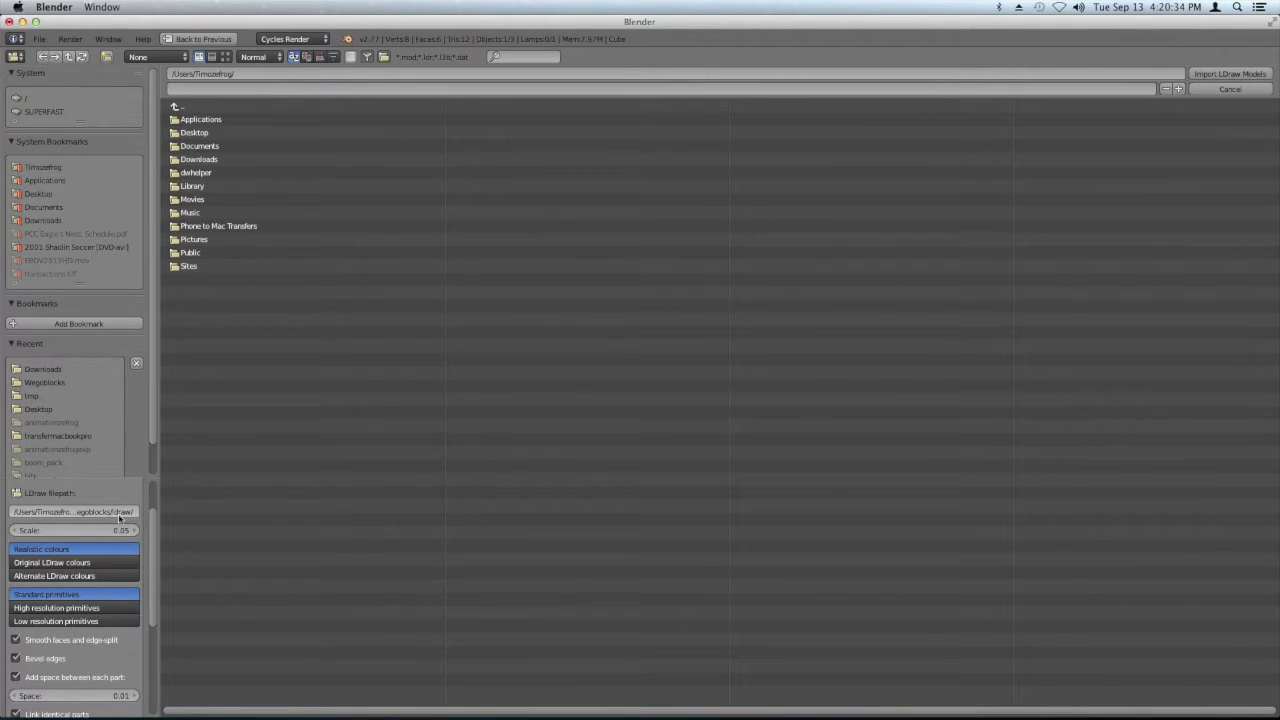
{"action": "scroll", "coordinate": [101, 520], "scroll_direction": "up", "scroll_amount": 2}
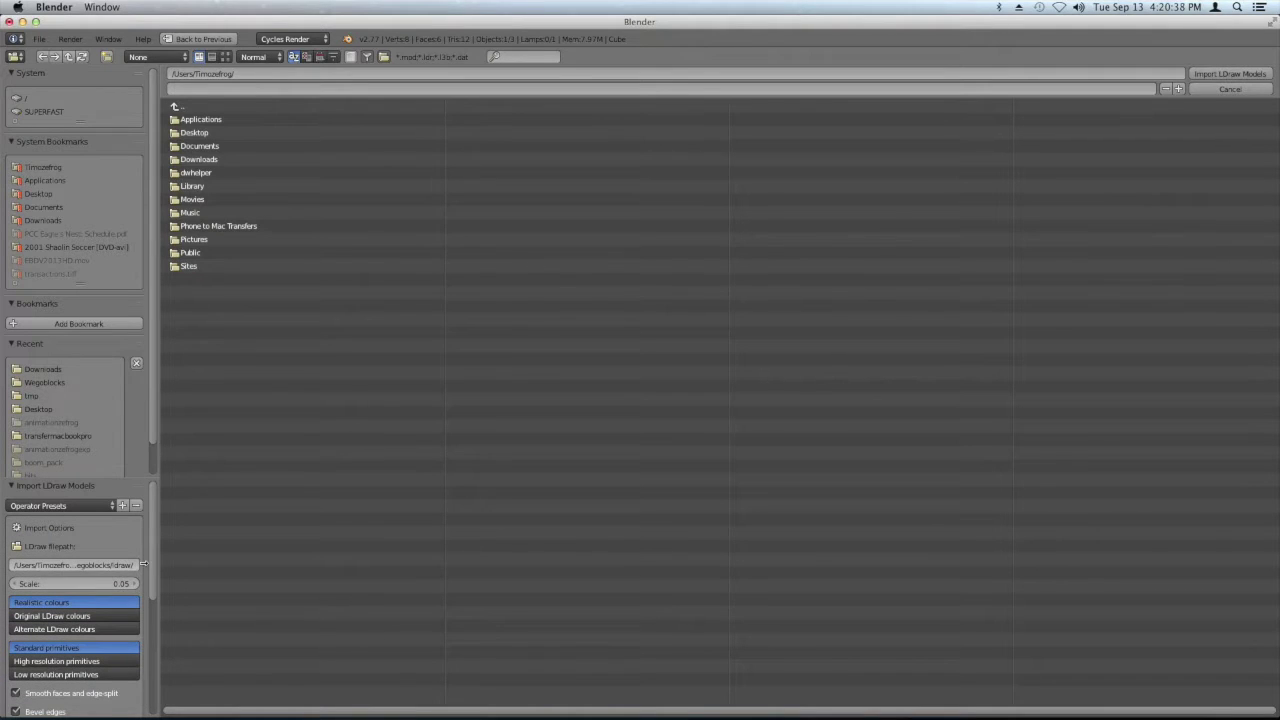
{"action": "left_click", "coordinate": [102, 567]}
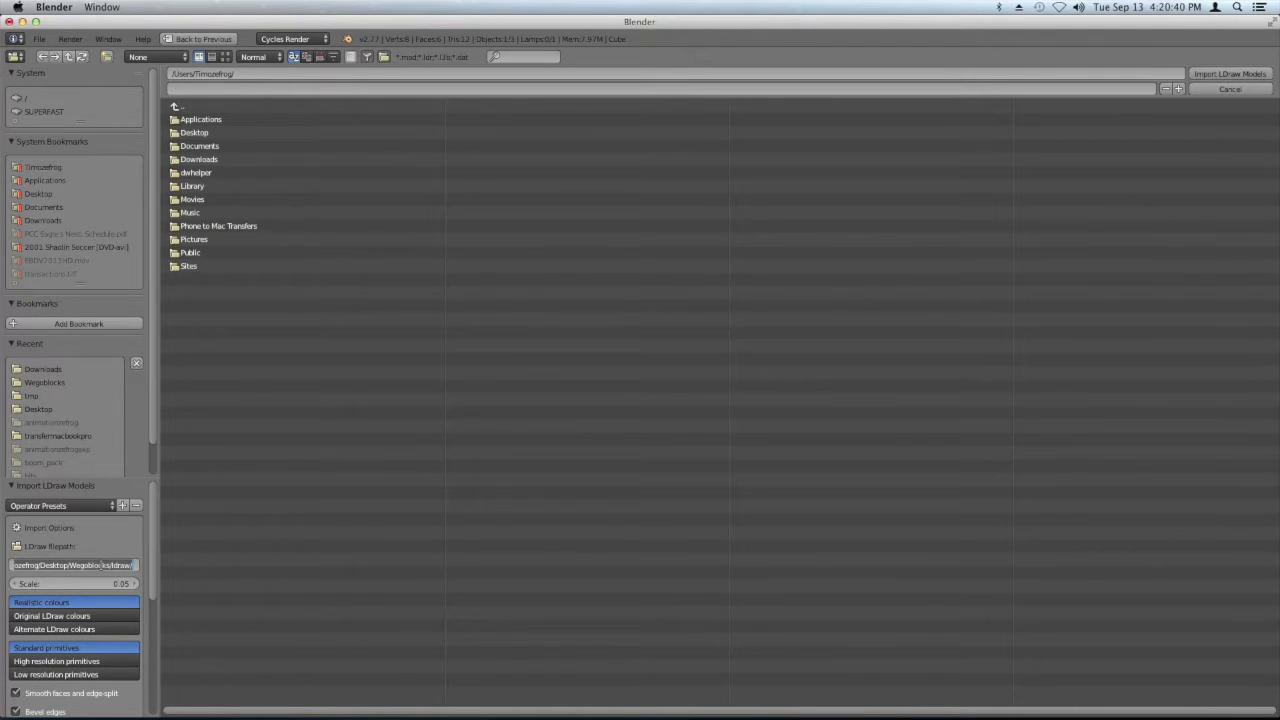
{"action": "key", "text": "BackSpace"}
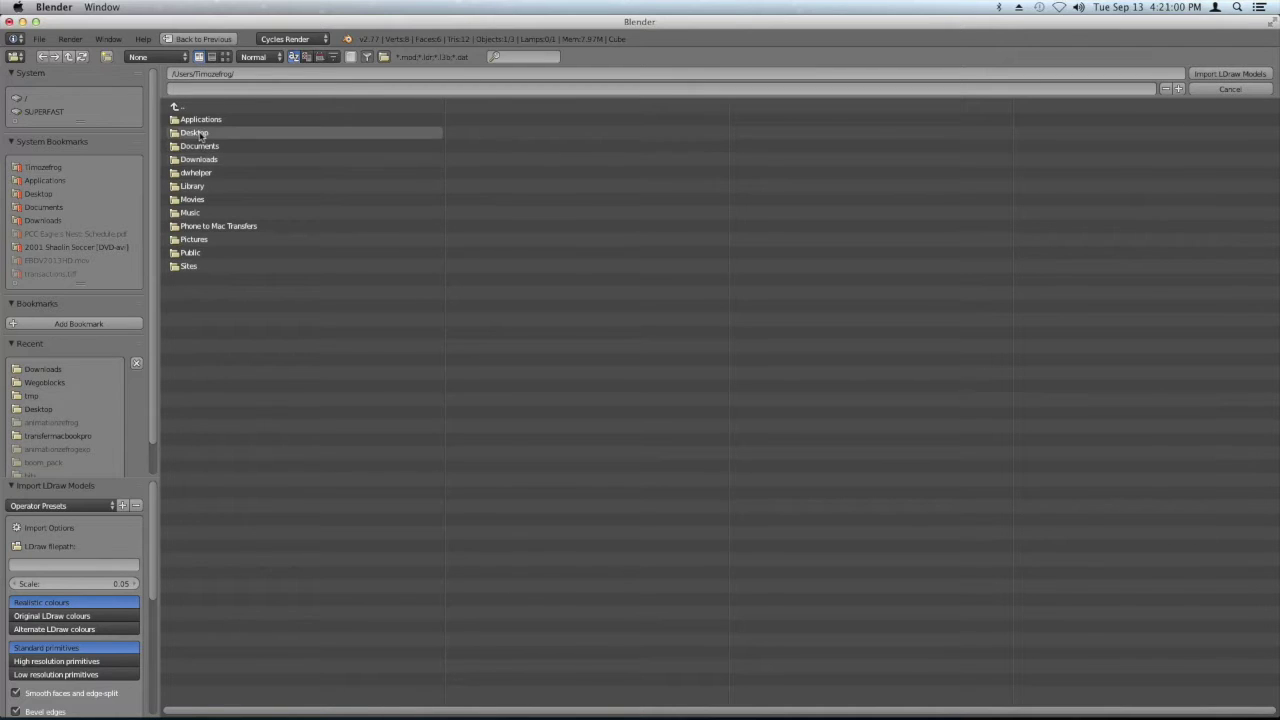
Browse to Desktop/Wegoblocks and set the LDraw filepath to its ldraw folder.
{"action": "left_click", "coordinate": [200, 133]}
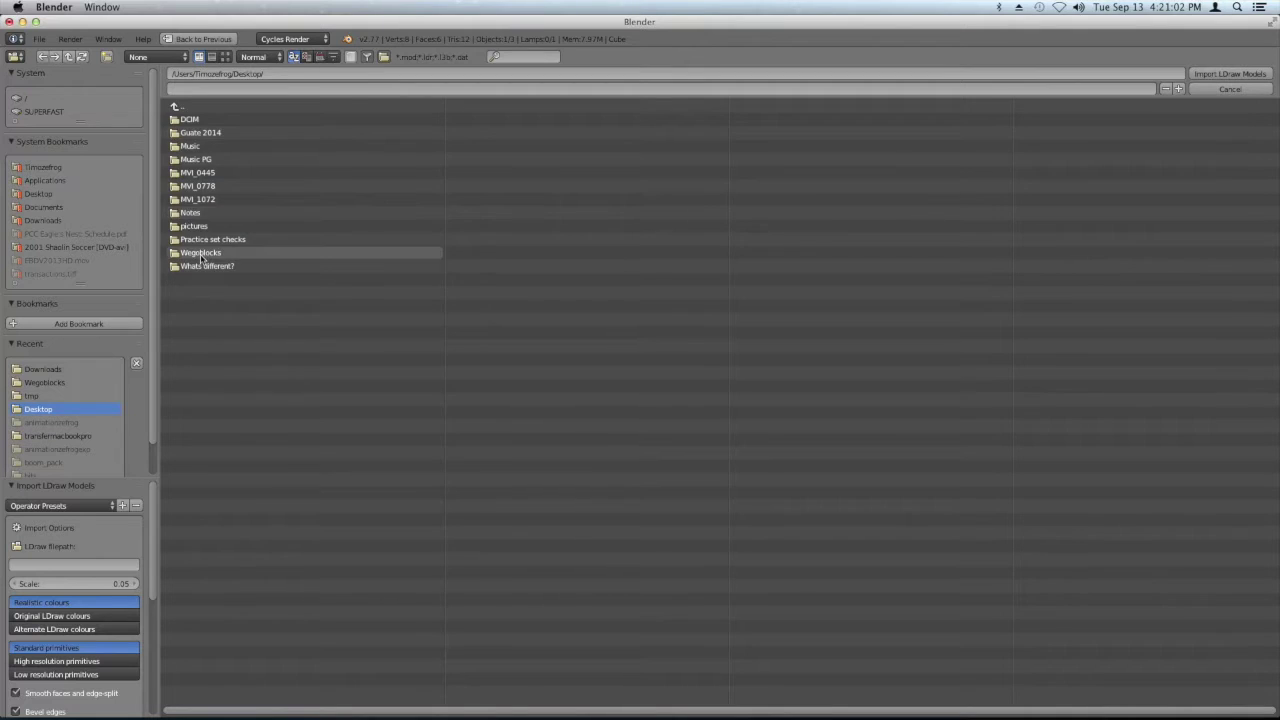
{"action": "left_click", "coordinate": [200, 253]}
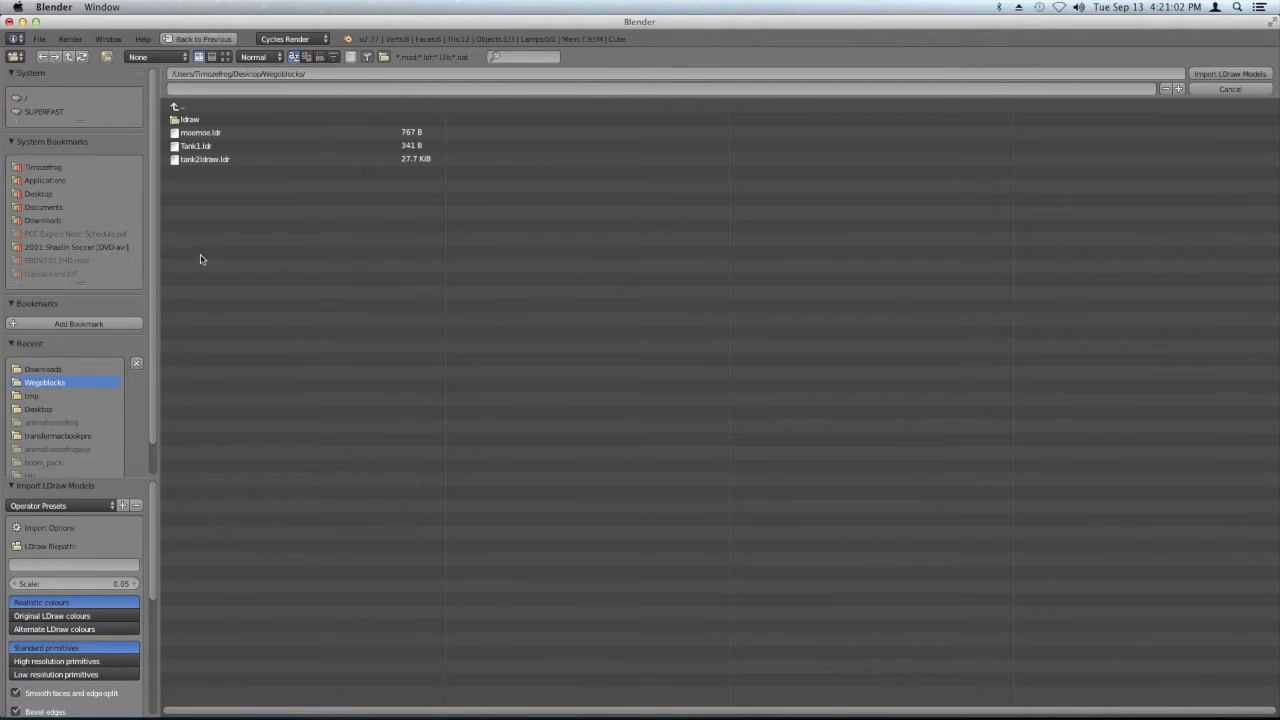
{"action": "left_click", "coordinate": [97, 565]}
{"action": "type", "text": "/Users/Timozefrog/Desktop/Wegobl"}
{"action": "key", "text": "Right"}
{"action": "key", "text": "Right"}
{"action": "key", "text": "Right"}
{"action": "key", "text": "Right"}
{"action": "key", "text": "Right"}
{"action": "key", "text": "Right"}
{"action": "key", "text": "Right"}
{"action": "key", "text": "Right"}
Open the ldraw/models folder and select car.dat.
{"action": "left_click", "coordinate": [248, 121]}
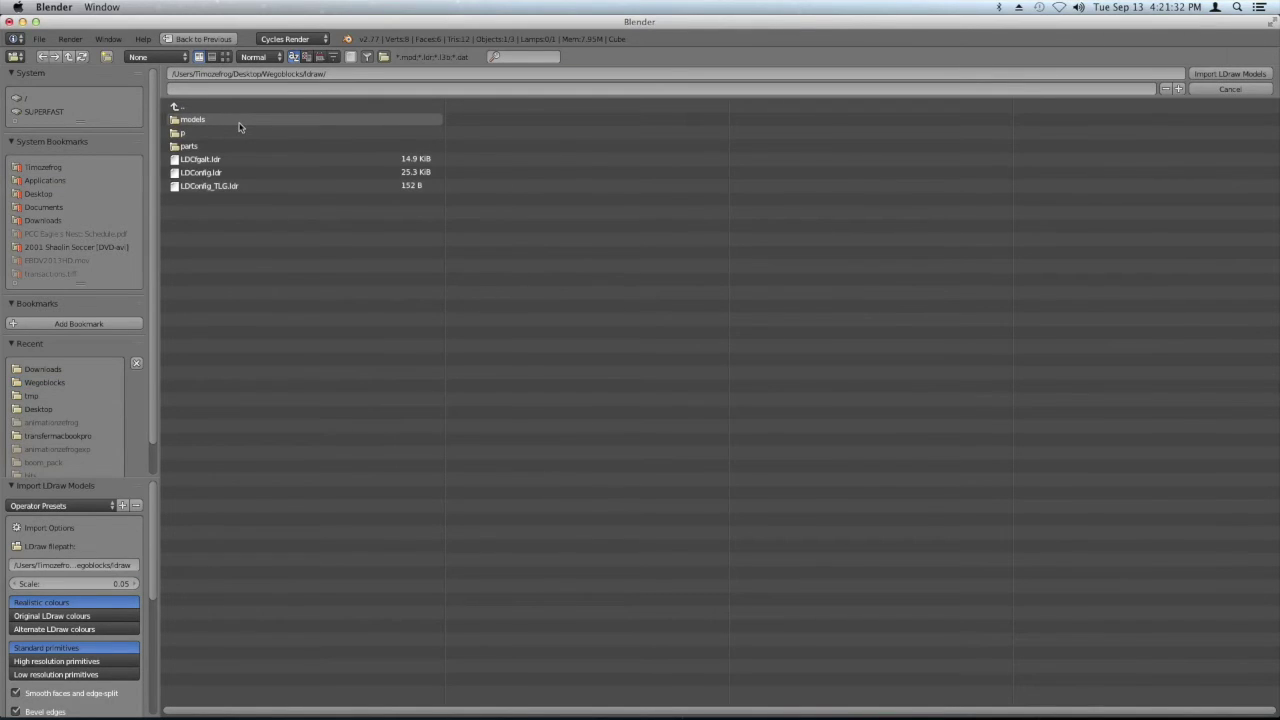
{"action": "left_click", "coordinate": [239, 124]}
{"action": "left_click", "coordinate": [233, 125]}
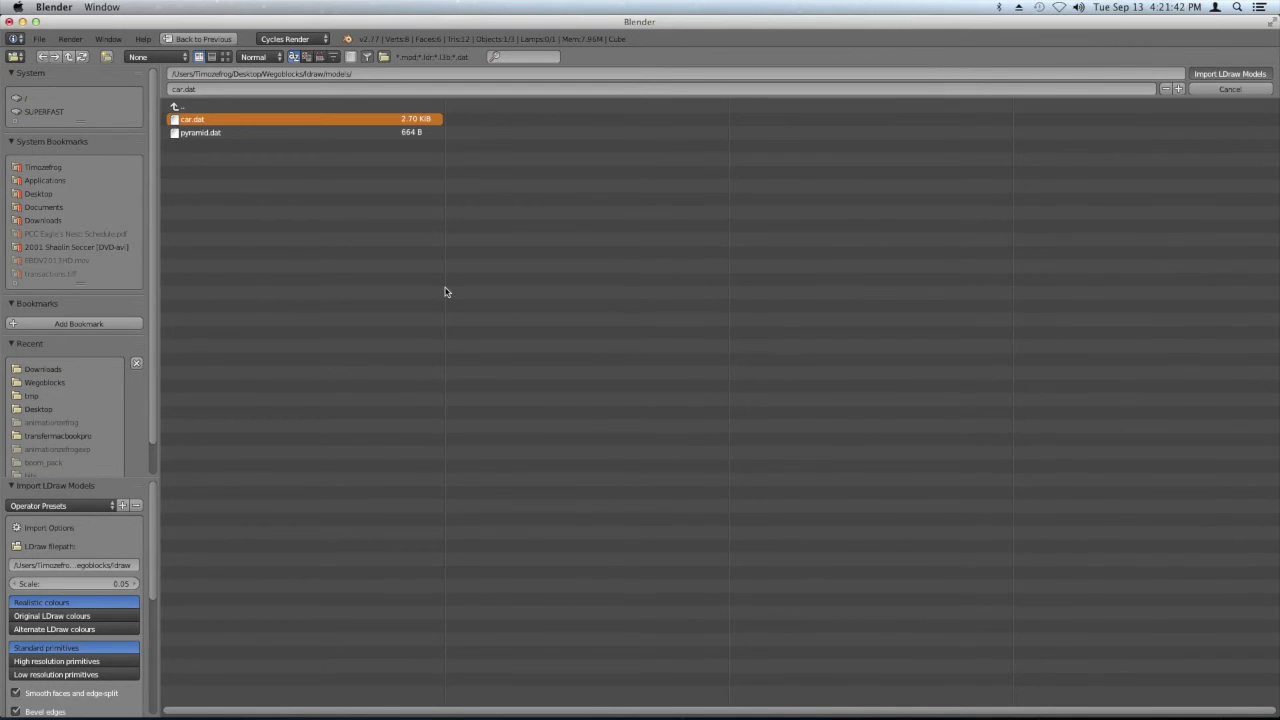
Import car.dat, then zoom out, orbit, and zoom back in on the red car.
{"action": "scroll", "coordinate": [446, 292], "scroll_direction": "down", "scroll_amount": 2}
{"action": "scroll", "coordinate": [441, 305], "scroll_direction": "down", "scroll_amount": 2}
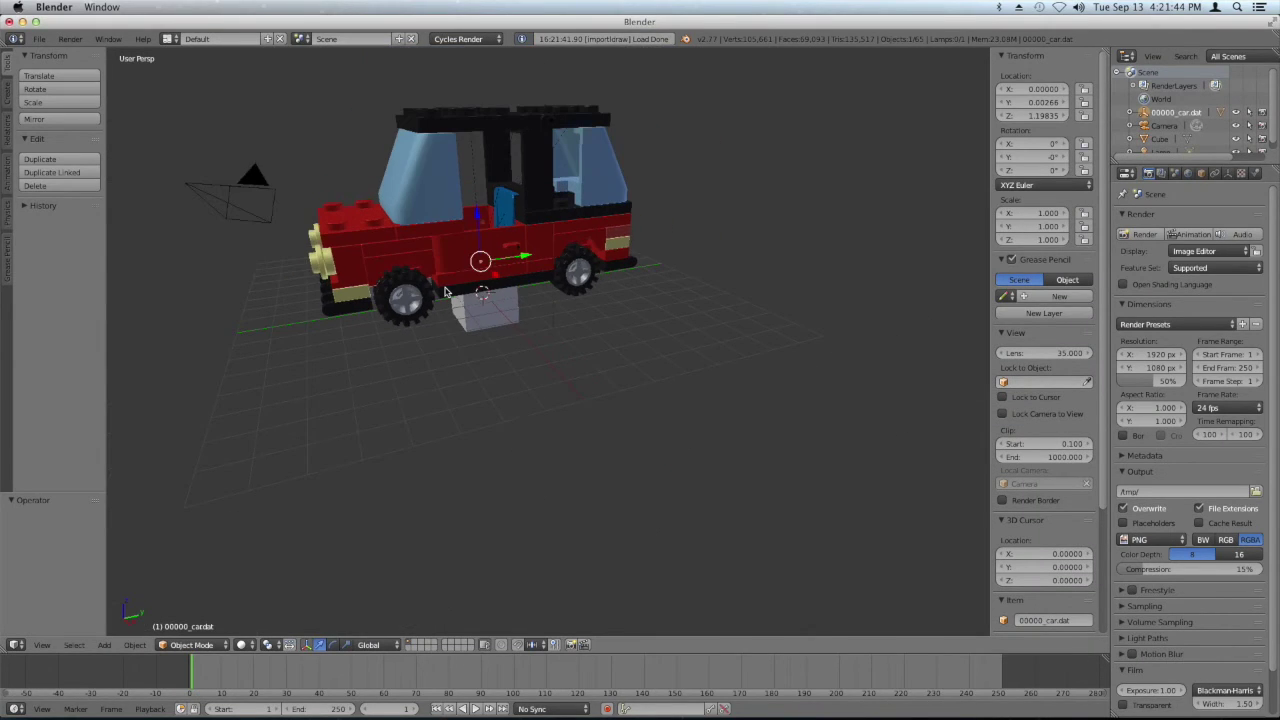
{"action": "scroll", "coordinate": [436, 318], "scroll_direction": "down", "scroll_amount": 2}
{"action": "scroll", "coordinate": [431, 330], "scroll_direction": "down", "scroll_amount": 1}
{"action": "mouse_move", "coordinate": [428, 339]}
{"action": "middle_mouse_down"}
{"action": "mouse_move", "coordinate": [651, 274]}
{"action": "mouse_move", "coordinate": [574, 337]}
{"action": "mouse_move", "coordinate": [366, 320]}
{"action": "mouse_move", "coordinate": [391, 320]}
{"action": "mouse_move", "coordinate": [466, 371]}
{"action": "mouse_move", "coordinate": [466, 337]}
{"action": "middle_mouse_up"}
{"action": "scroll", "coordinate": [461, 340], "scroll_direction": "up", "scroll_amount": 2}
{"action": "scroll", "coordinate": [461, 340], "scroll_direction": "up", "scroll_amount": 2}
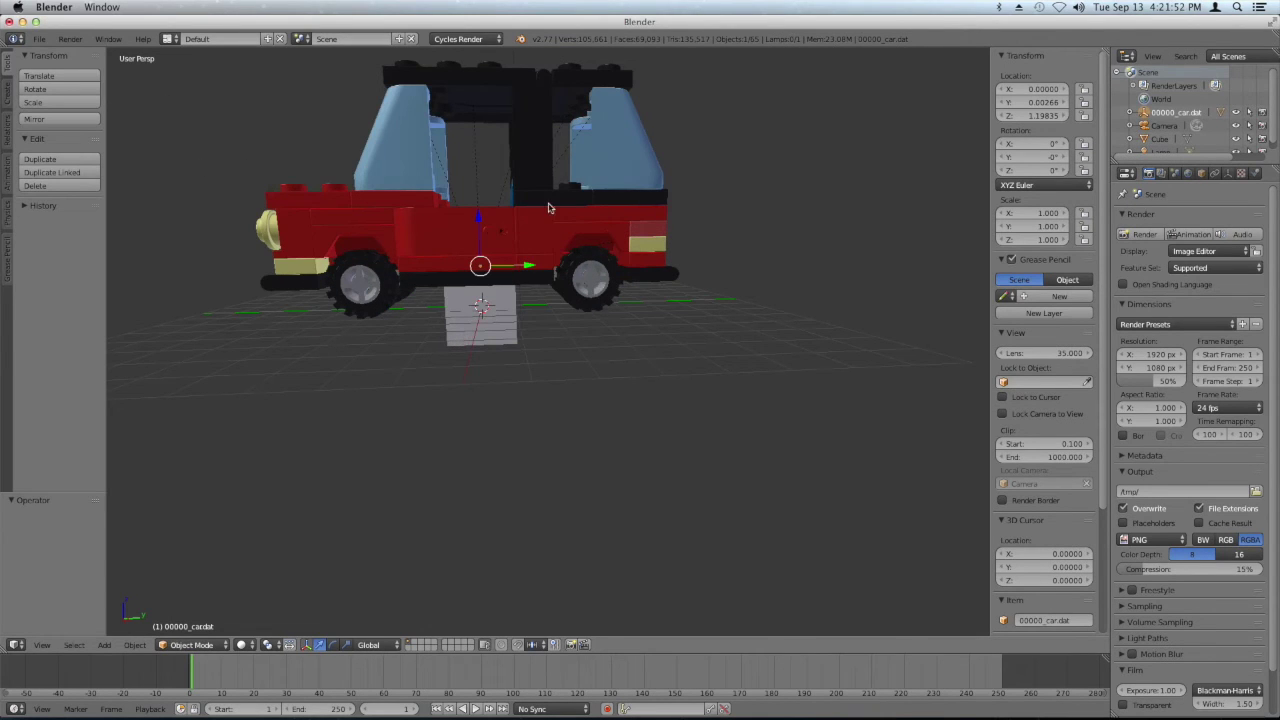